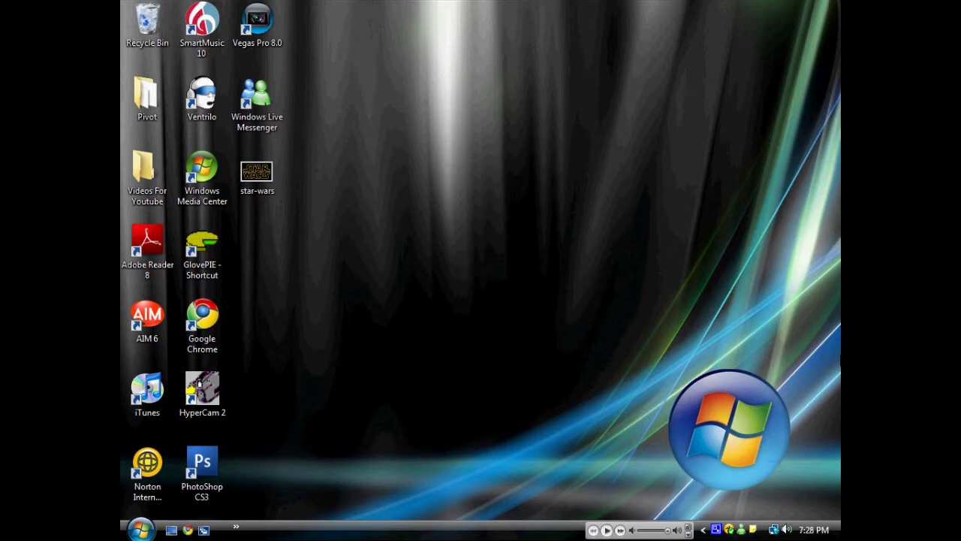
# Restore iTunes and switch the library view to a plain song list.
pyautogui.click(688, 529)
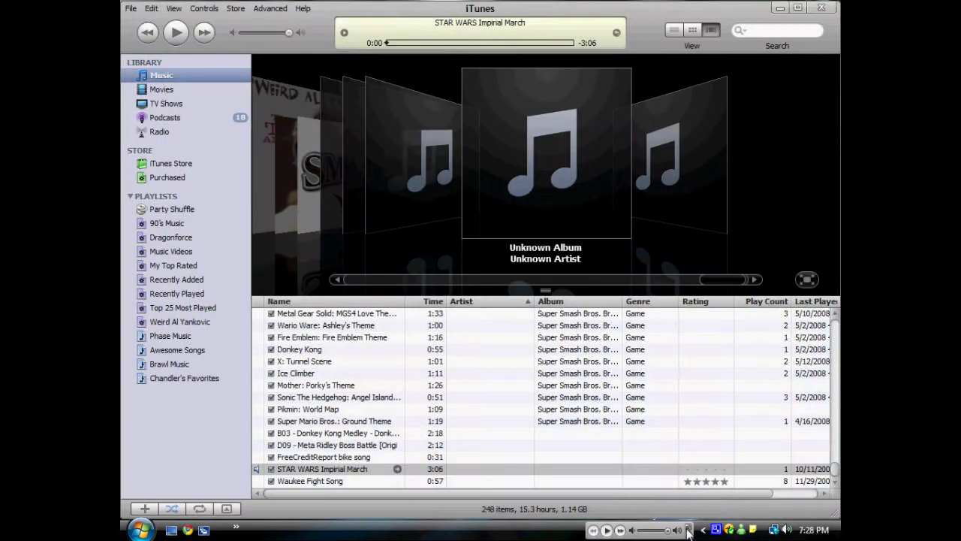
pyautogui.click(174, 8)
pyautogui.click(186, 22)
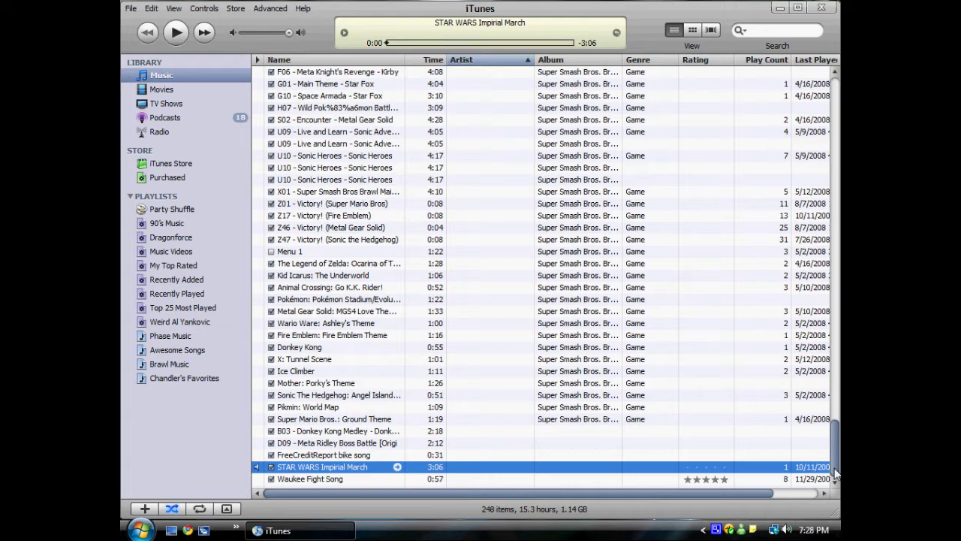
# Select the STAR WARS Impirial March track and minimise iTunes to the desktop.
pyautogui.click(727, 407)
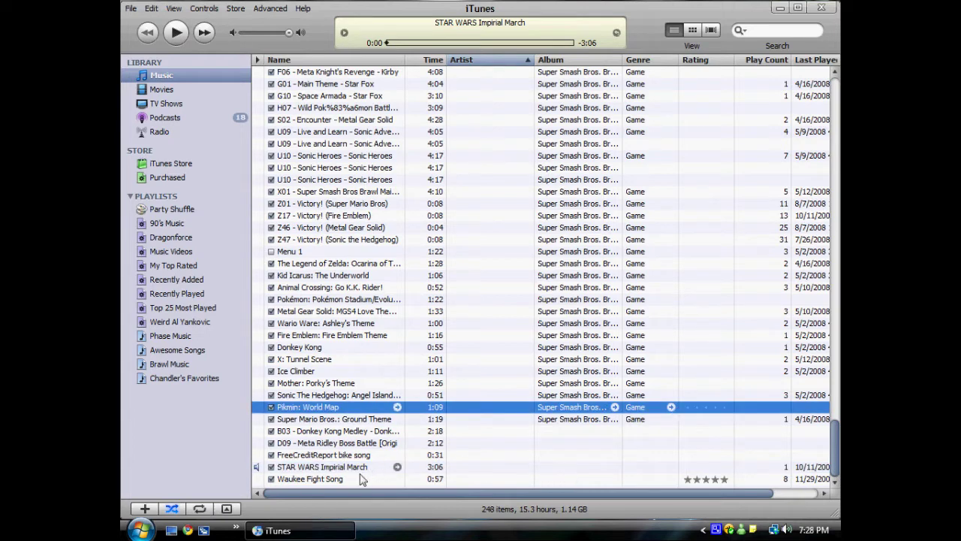
pyautogui.click(360, 472)
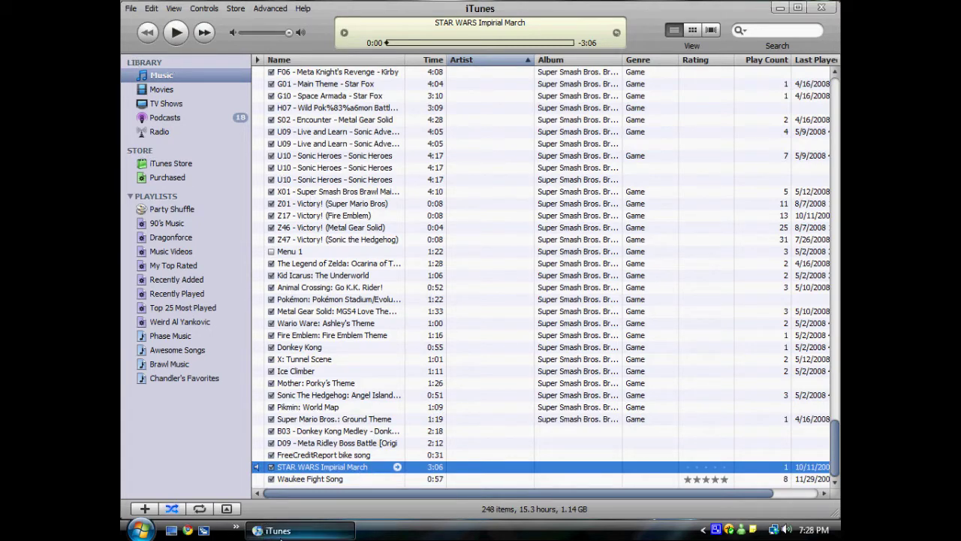
pyautogui.click(278, 530)
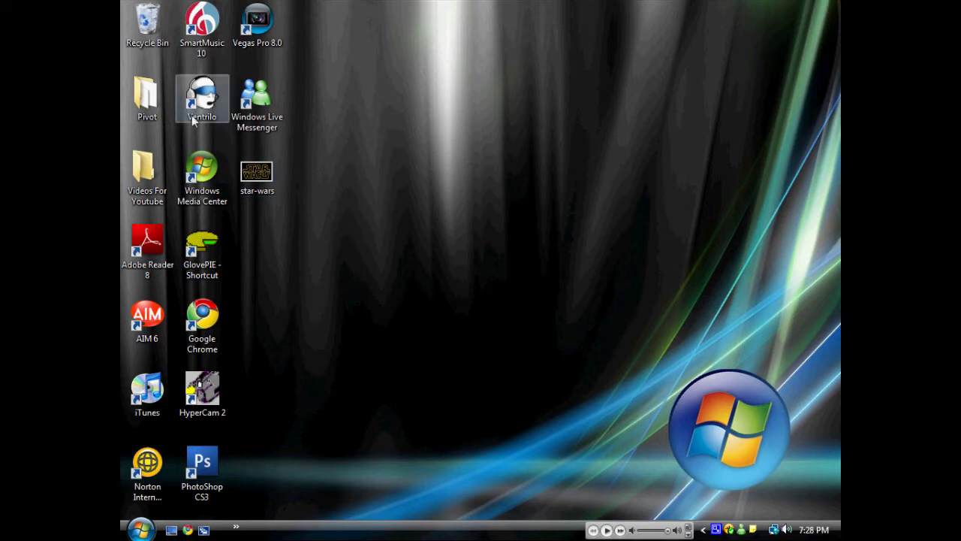
# Restore iTunes and open Get Info (Ctrl+I) for the STAR WARS Impirial March track.
pyautogui.click(690, 530)
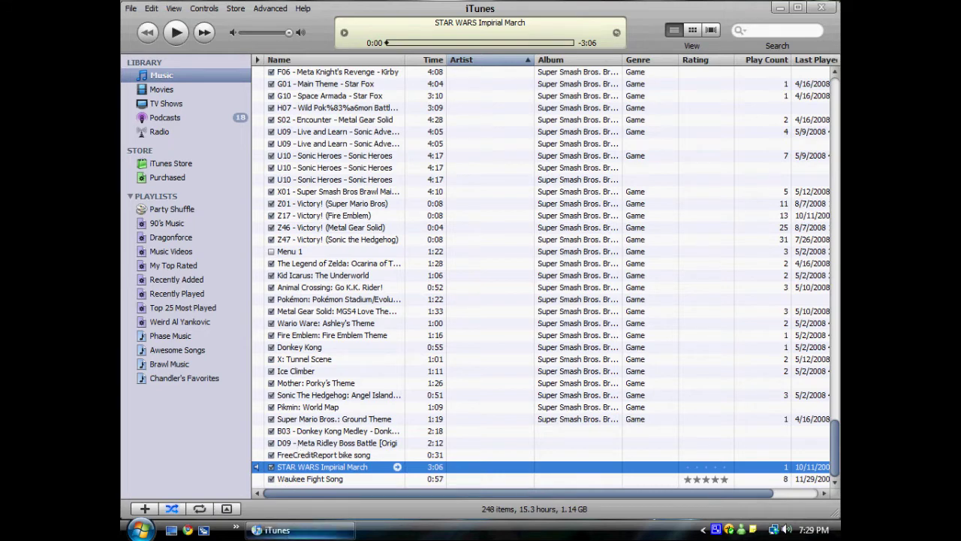
pyautogui.click(329, 471)
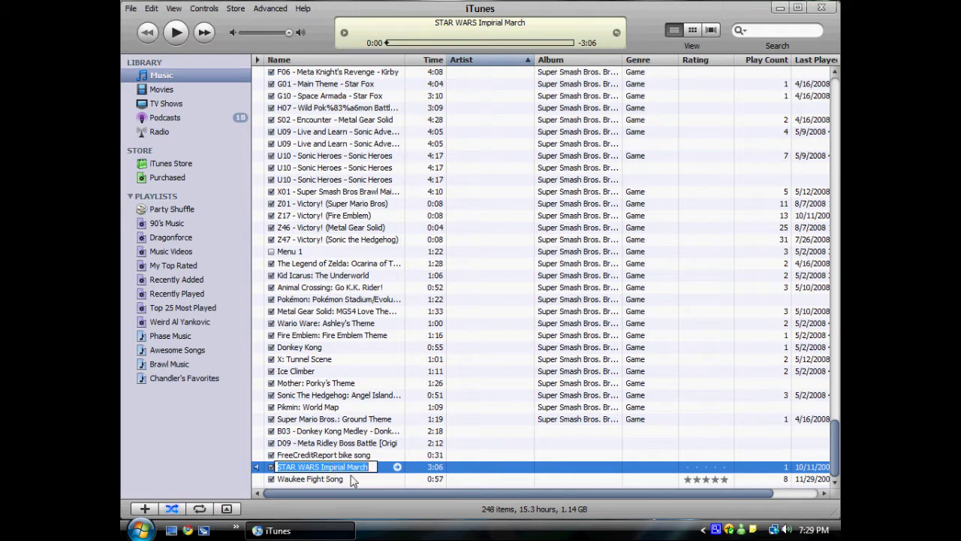
pyautogui.press('Return')
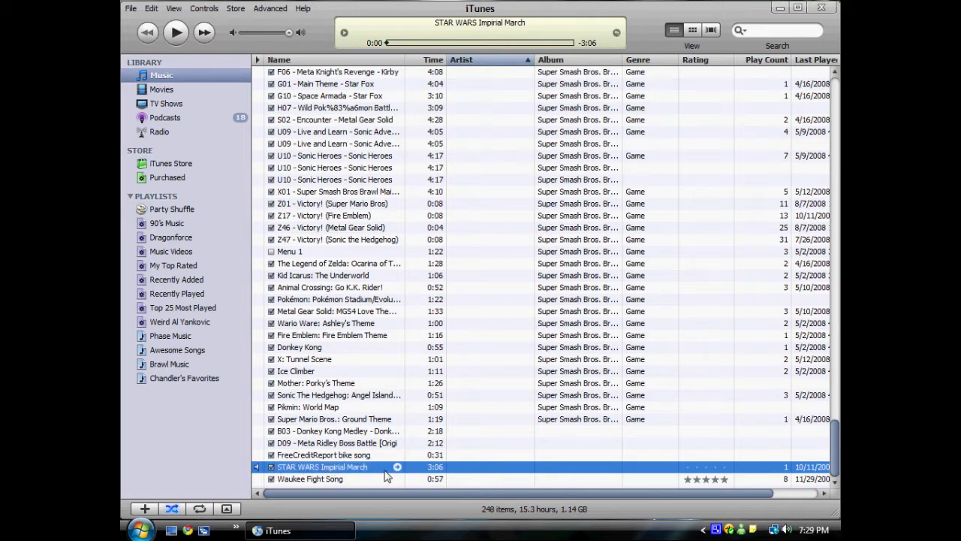
pyautogui.hotkey('ctrl', 'i')
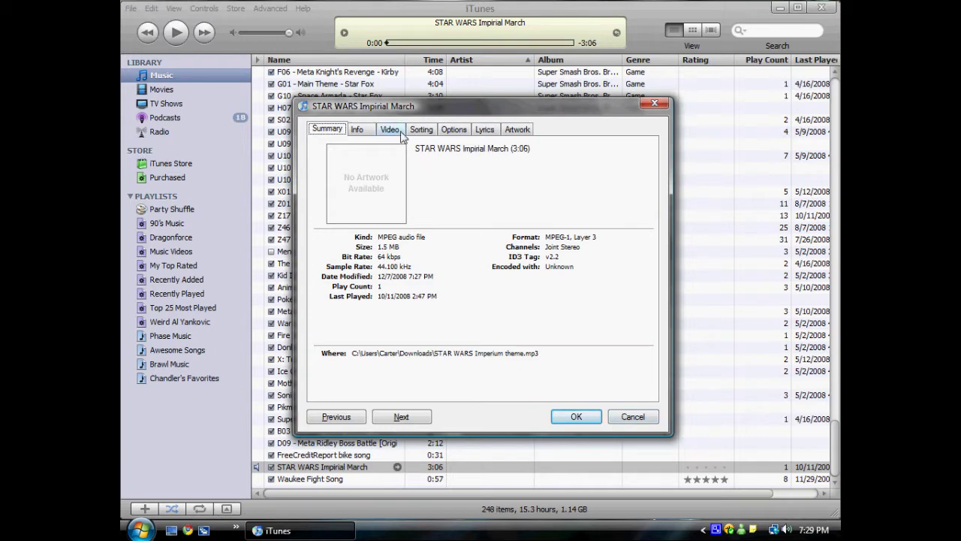
# Enter 'Star Wars' in the track's Album field on the Info tab.
pyautogui.click(373, 133)
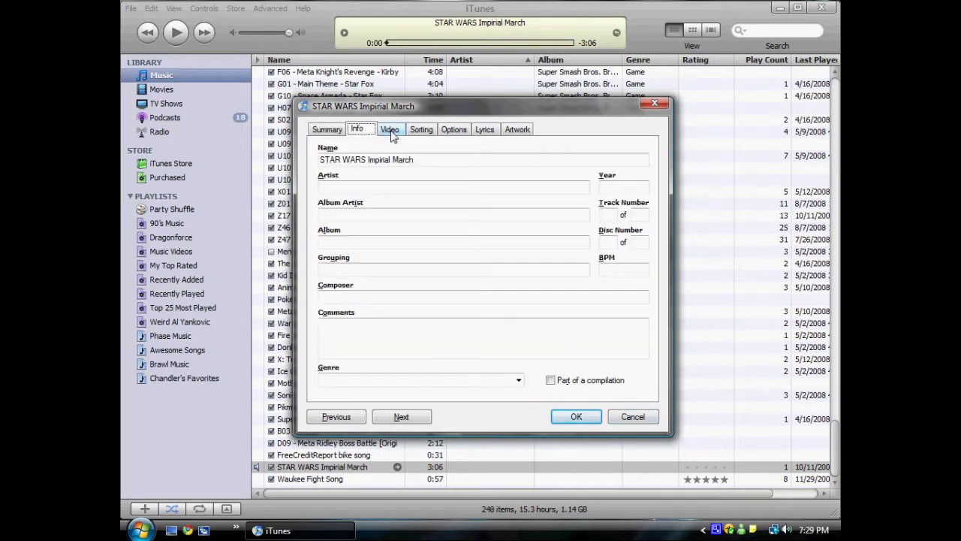
pyautogui.click(349, 242)
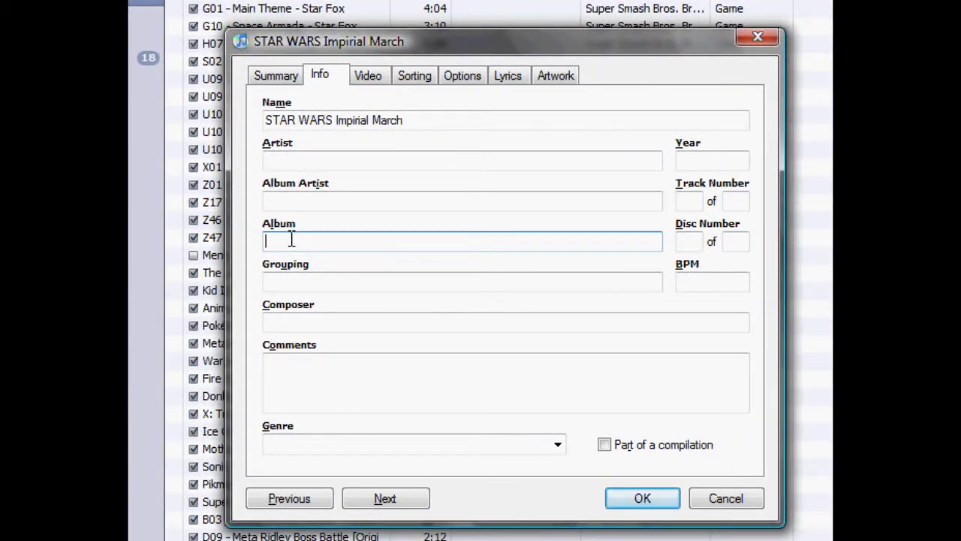
pyautogui.click(287, 79)
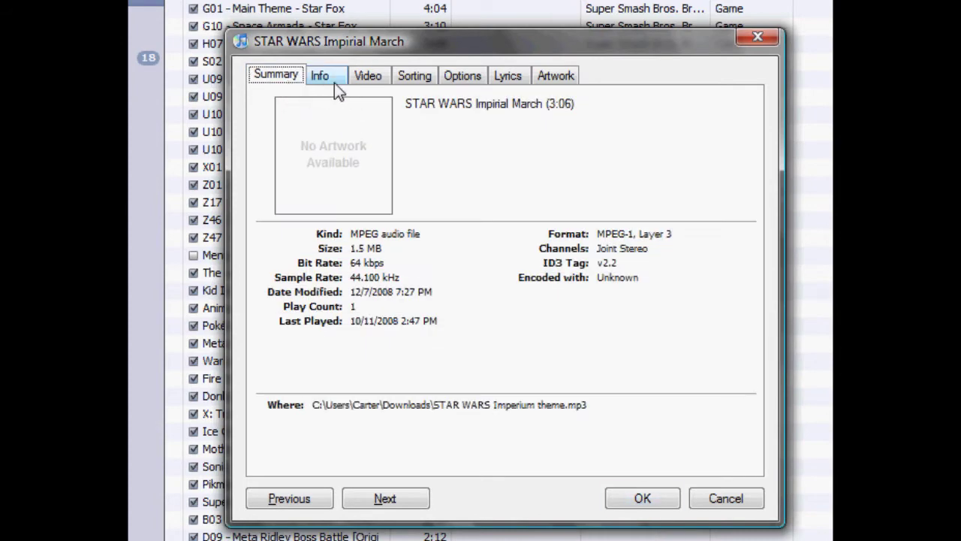
pyautogui.click(335, 83)
pyautogui.click(343, 242)
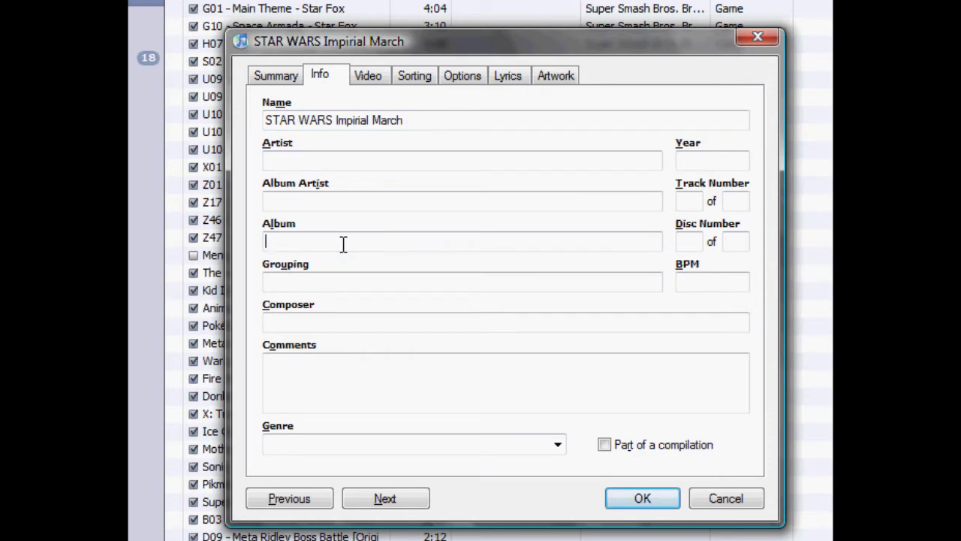
pyautogui.write('Star Wars')
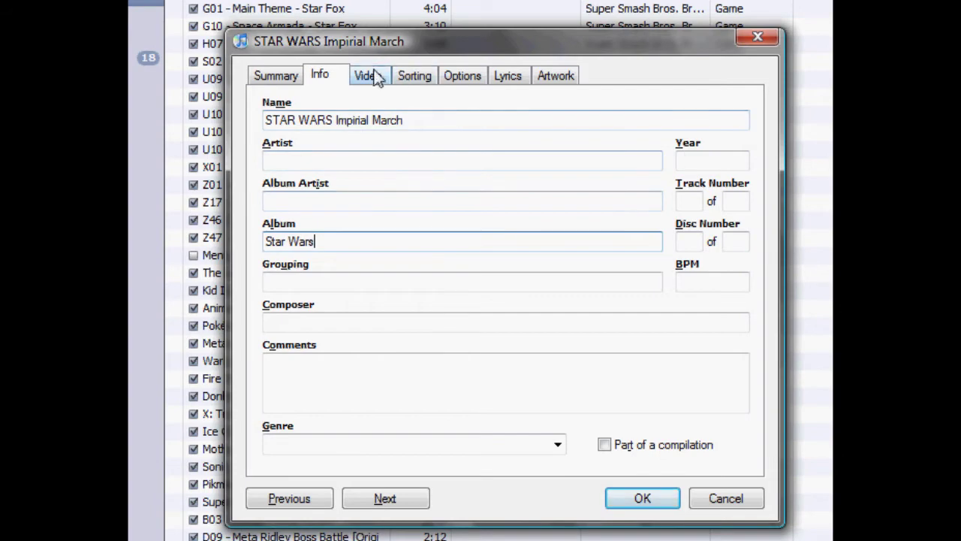
pyautogui.click(368, 76)
pyautogui.click(275, 78)
# Add star-wars.jpg from the Desktop as the track's artwork.
pyautogui.click(556, 75)
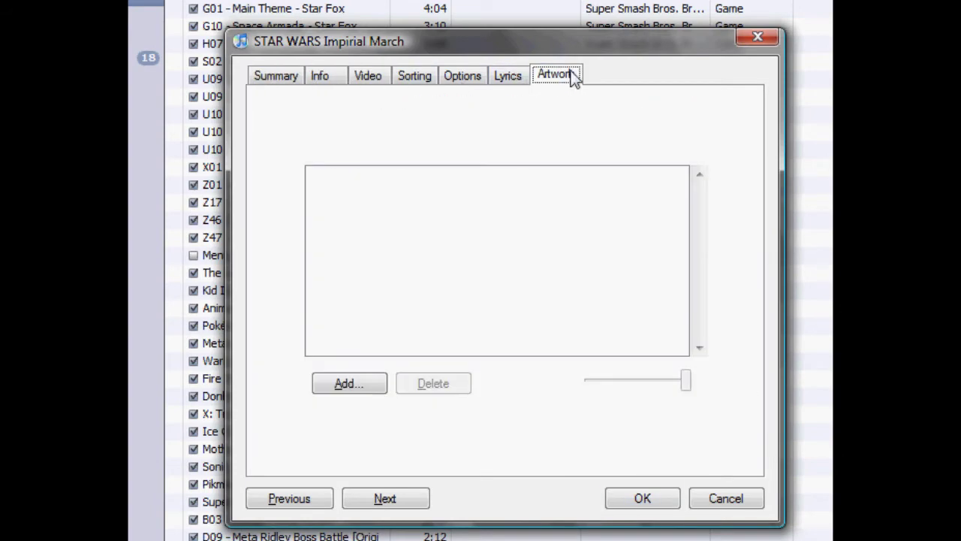
pyautogui.click(320, 76)
pyautogui.click(553, 78)
pyautogui.click(465, 274)
pyautogui.click(369, 386)
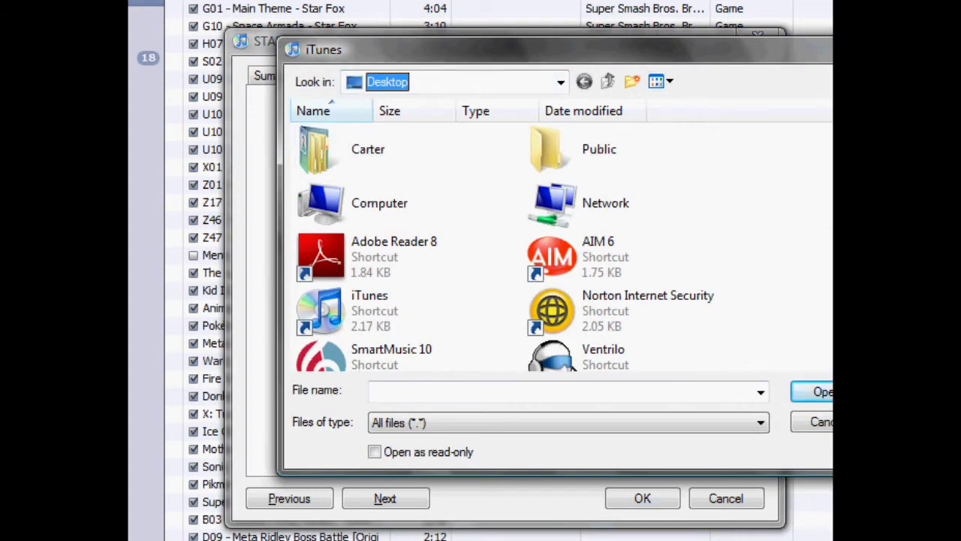
pyautogui.scroll(-3, 806, 312)
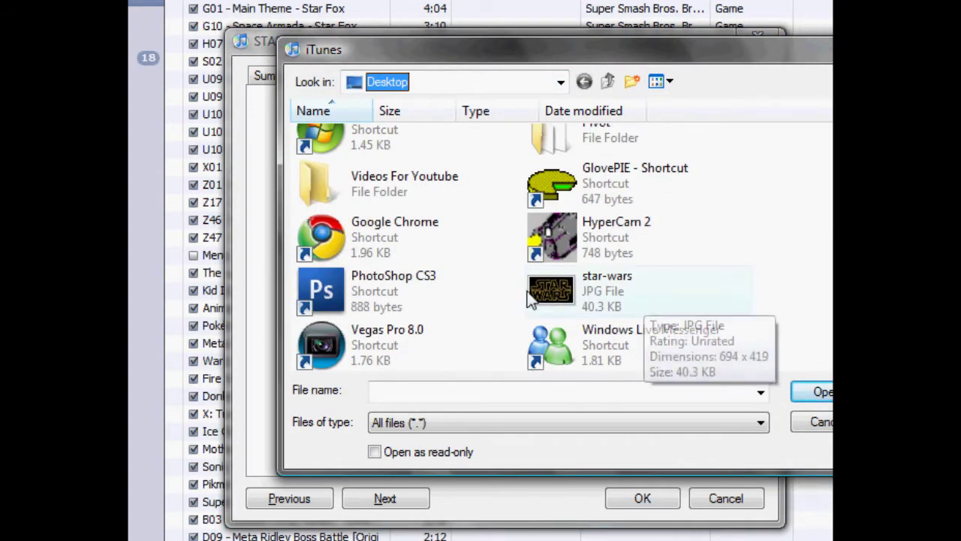
pyautogui.click(585, 286)
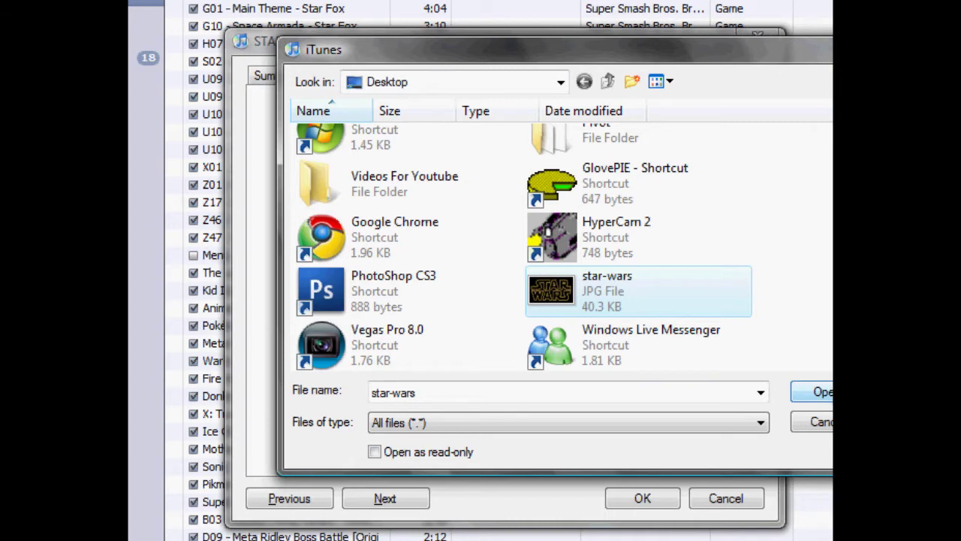
pyautogui.click(815, 391)
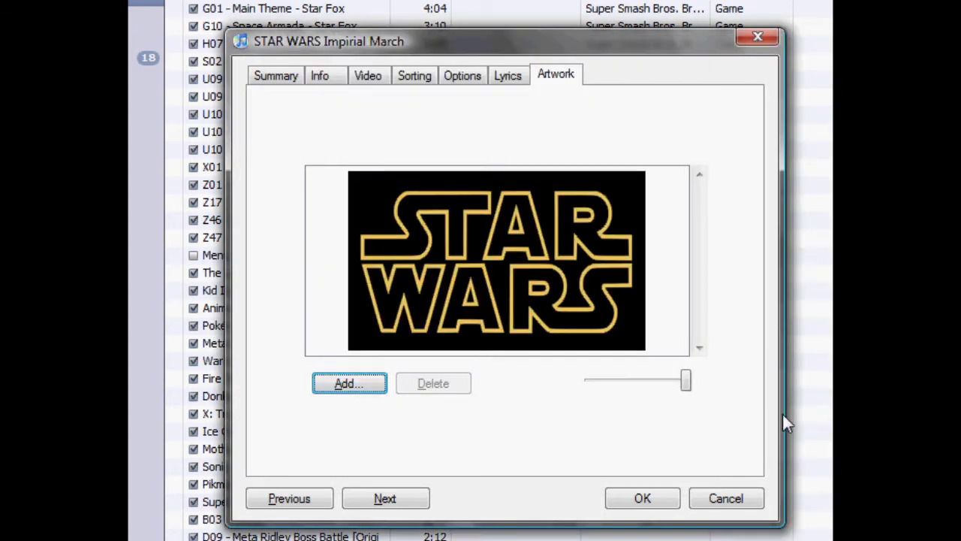
# Reposition the Star Wars artwork in the pane, abandoning a second image browse.
pyautogui.click(613, 294)
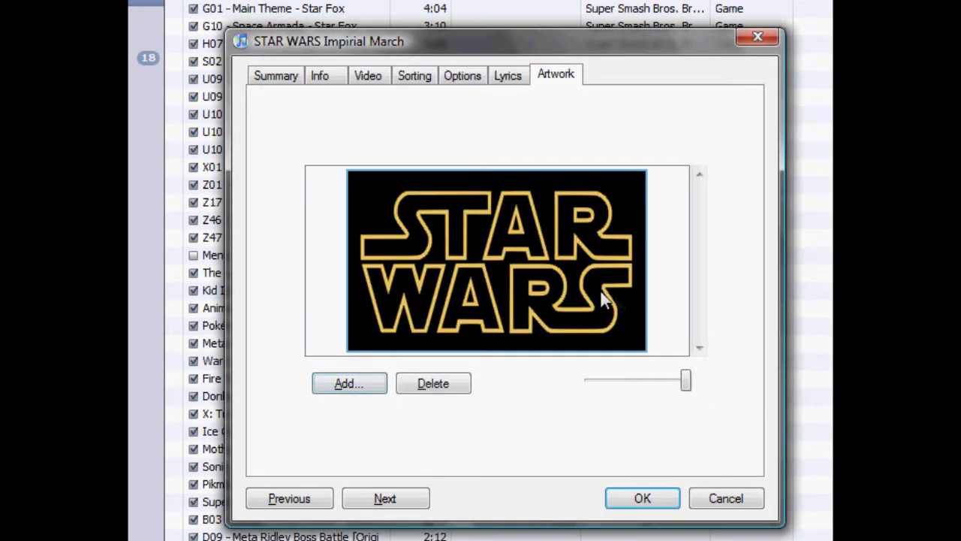
pyautogui.moveTo(613, 294); pyautogui.dragTo(691, 307)
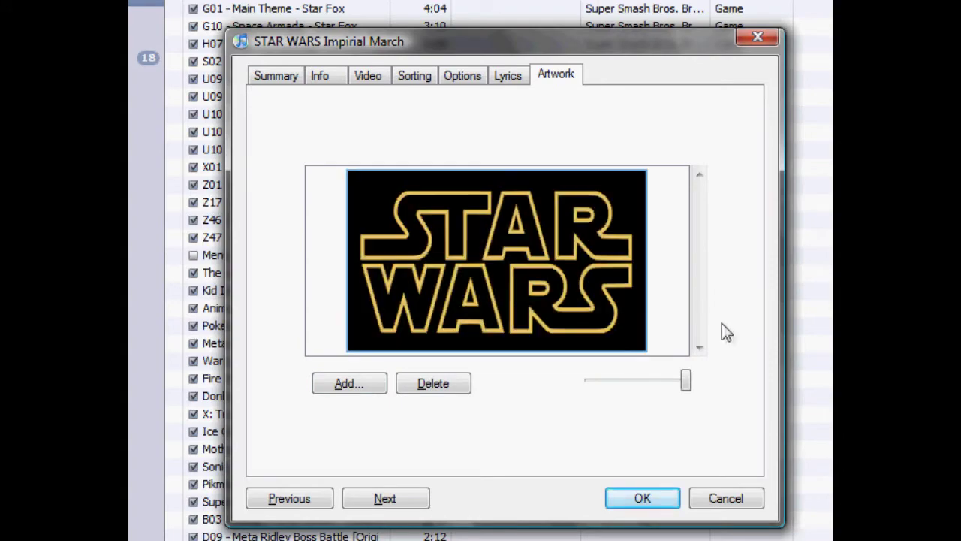
pyautogui.click(318, 389)
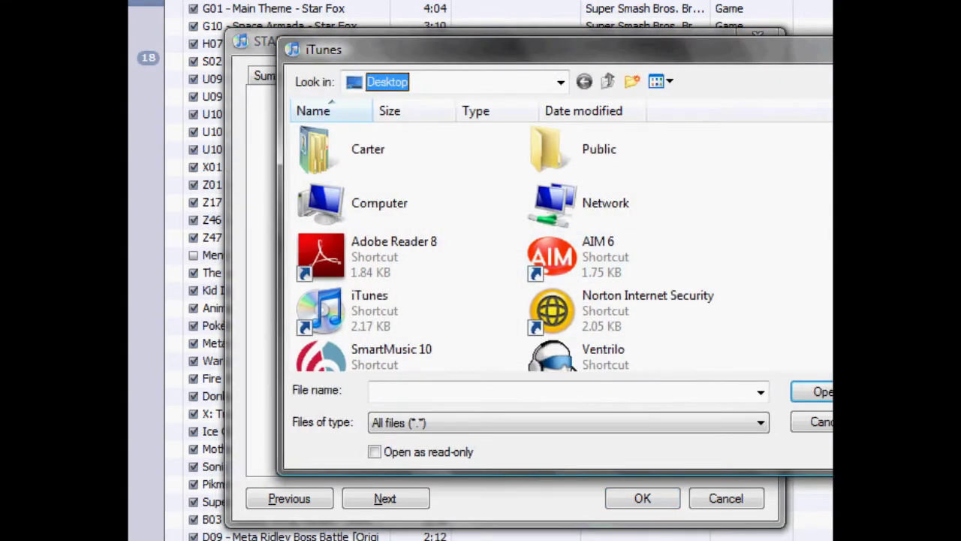
pyautogui.click(819, 421)
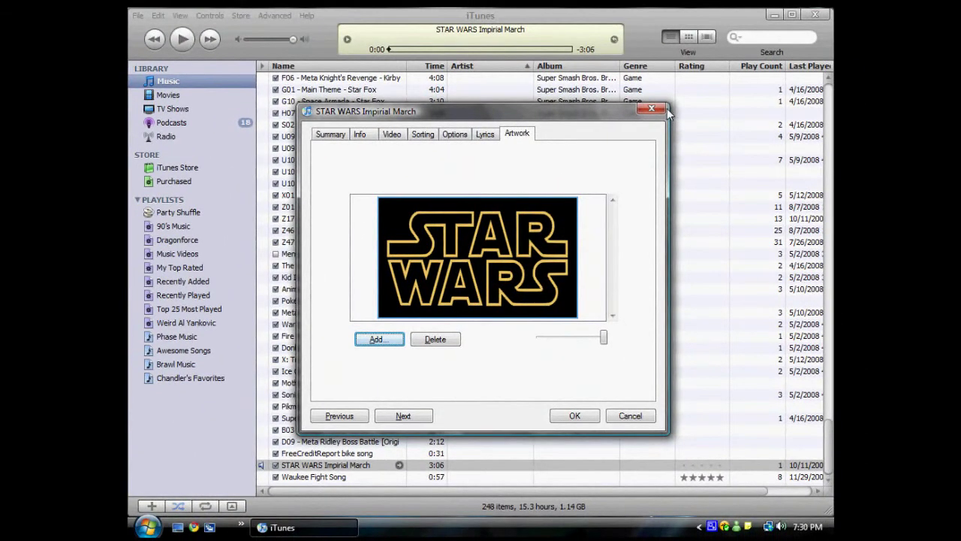
# Save the new album name and artwork by closing the info dialog with OK.
pyautogui.click(573, 418)
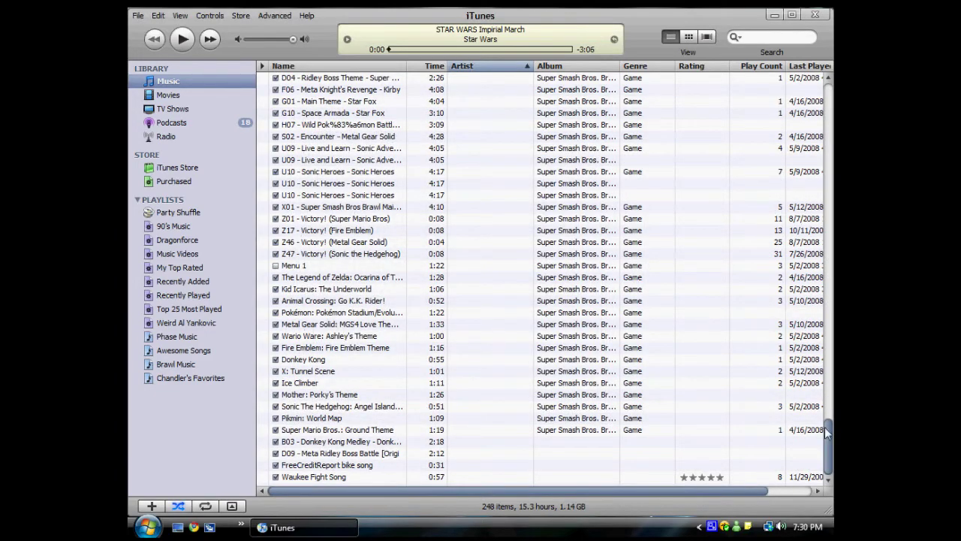
pyautogui.scroll(6, 826, 403)
pyautogui.moveTo(830, 402); pyautogui.dragTo(829, 385)
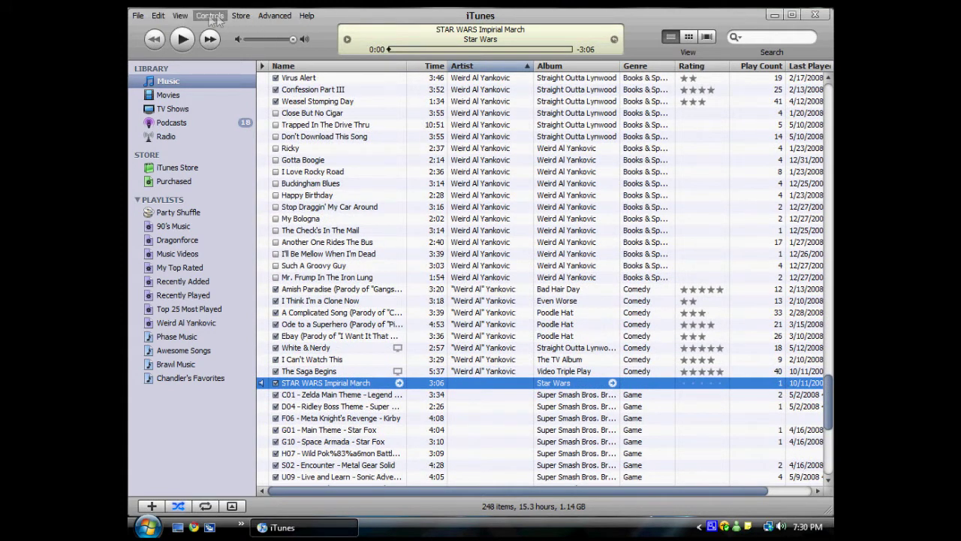
# Switch the library to Cover Flow and bring the Star Wars cover to the centre.
pyautogui.click(181, 15)
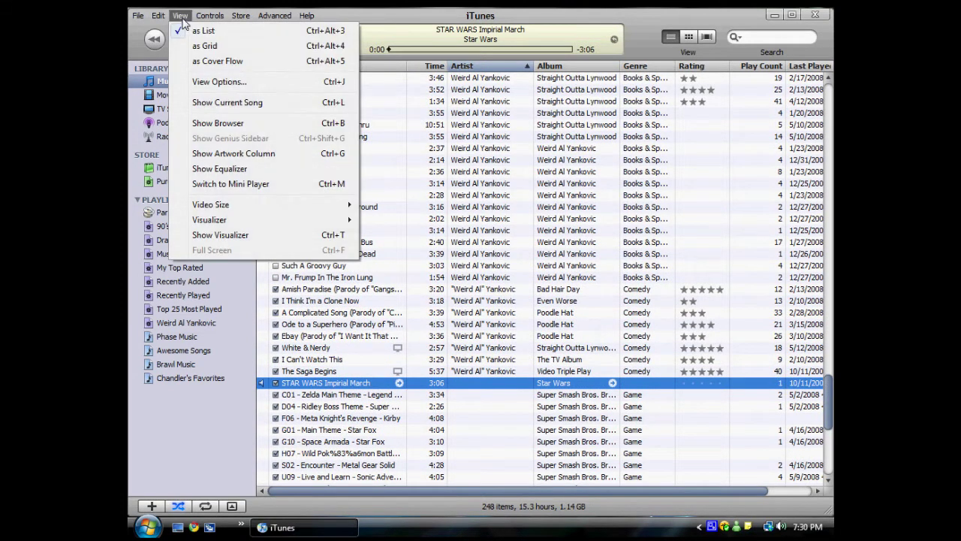
pyautogui.click(213, 63)
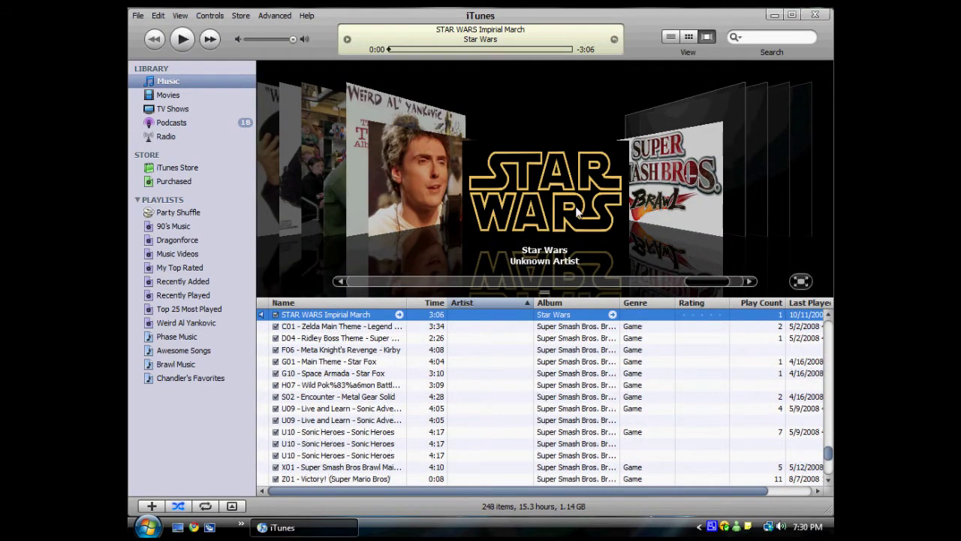
pyautogui.moveTo(690, 281); pyautogui.dragTo(692, 280)
pyautogui.click(444, 198)
pyautogui.moveTo(715, 281); pyautogui.dragTo(675, 270)
pyautogui.scroll(-4, 722, 267)
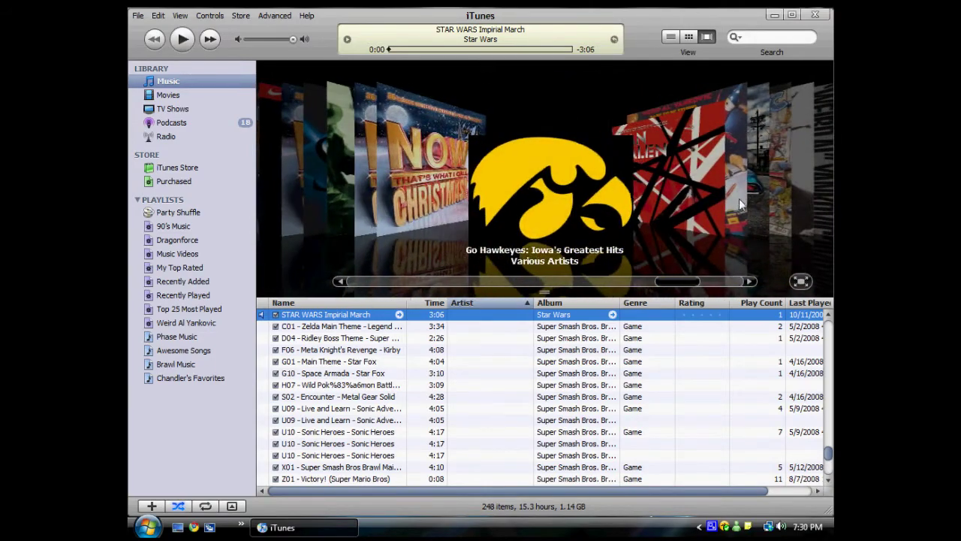
# Flip to the Star Wars logo cover, preview it in full-screen Cover Flow, then exit.
pyautogui.click(749, 282)
pyautogui.click(749, 282)
pyautogui.click(748, 284)
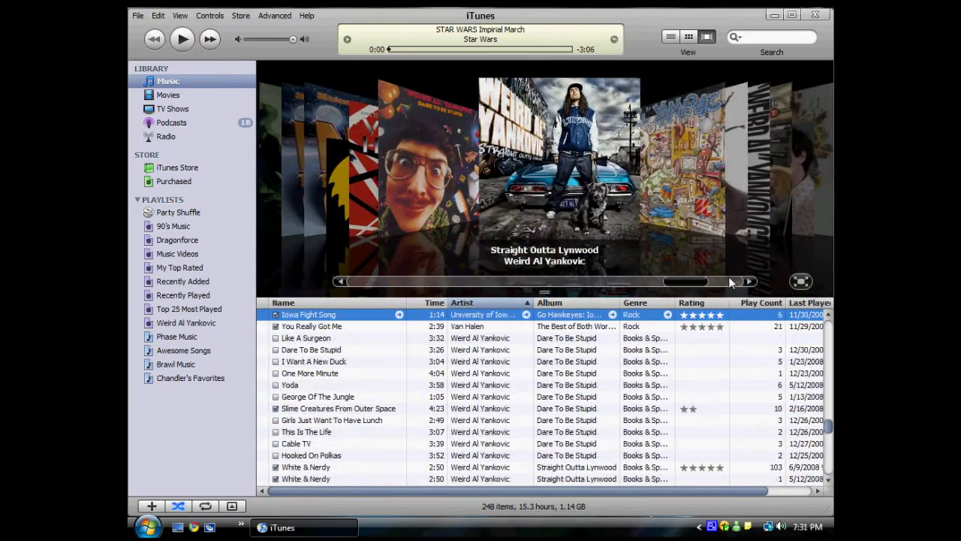
pyautogui.moveTo(696, 279)
pyautogui.mouseDown()
pyautogui.moveTo(706, 280)
pyautogui.moveTo(598, 277)
pyautogui.moveTo(713, 276)
pyautogui.moveTo(703, 276)
pyautogui.mouseUp()
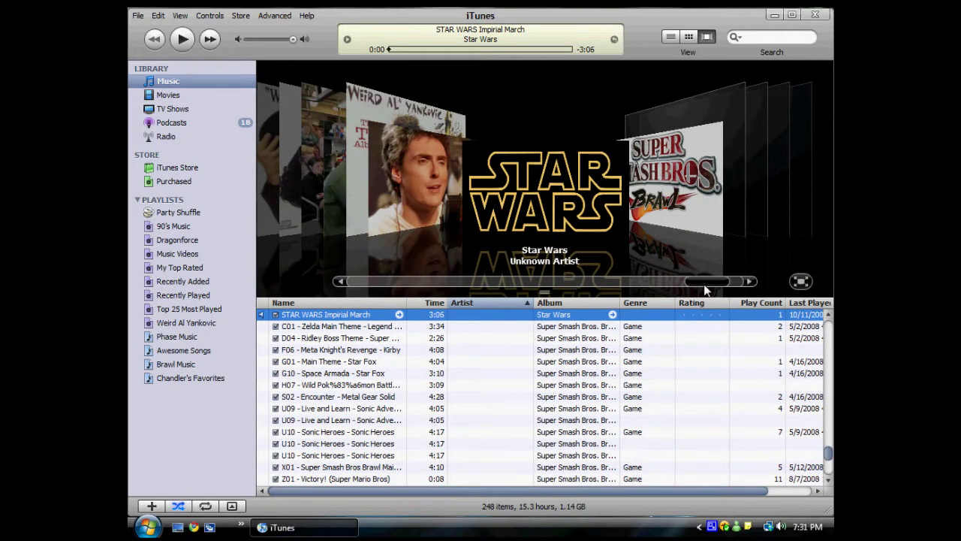
pyautogui.click(801, 282)
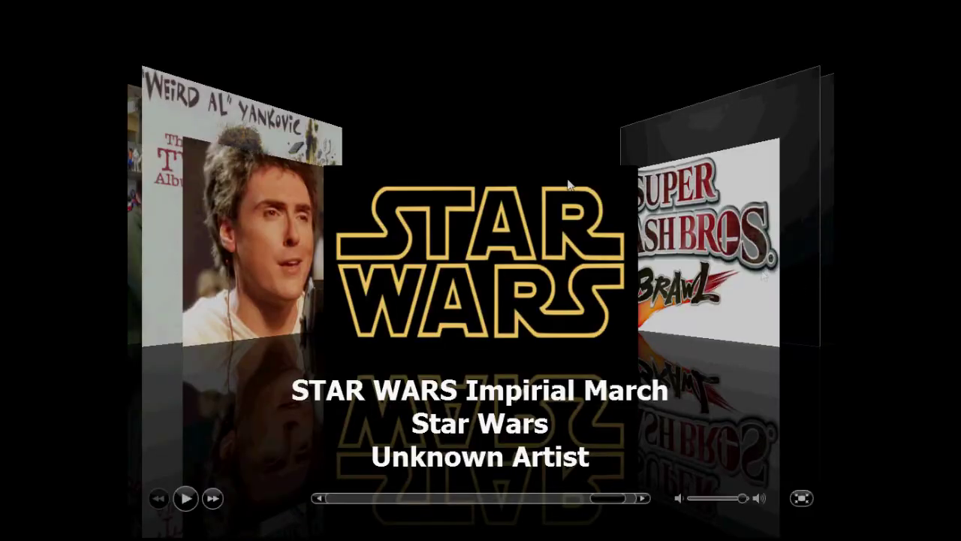
pyautogui.click(802, 498)
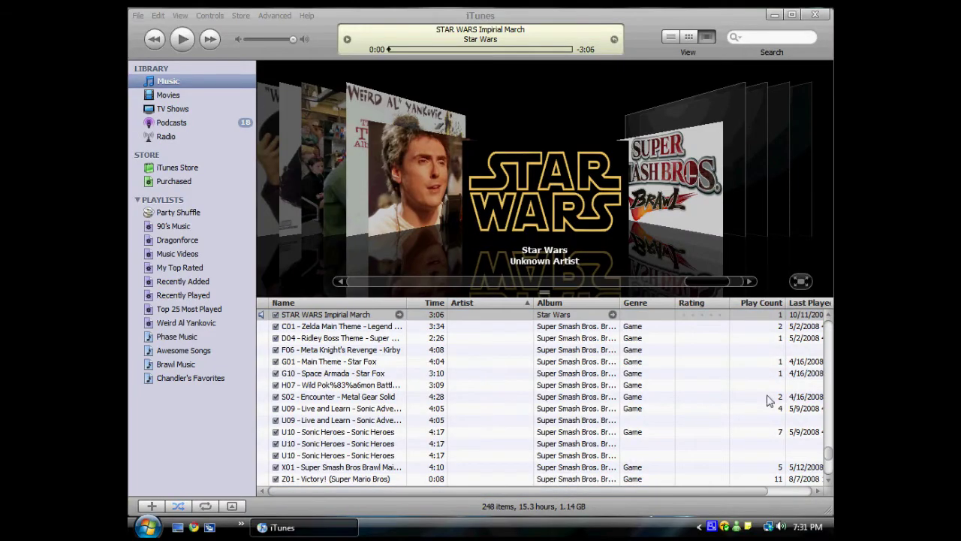